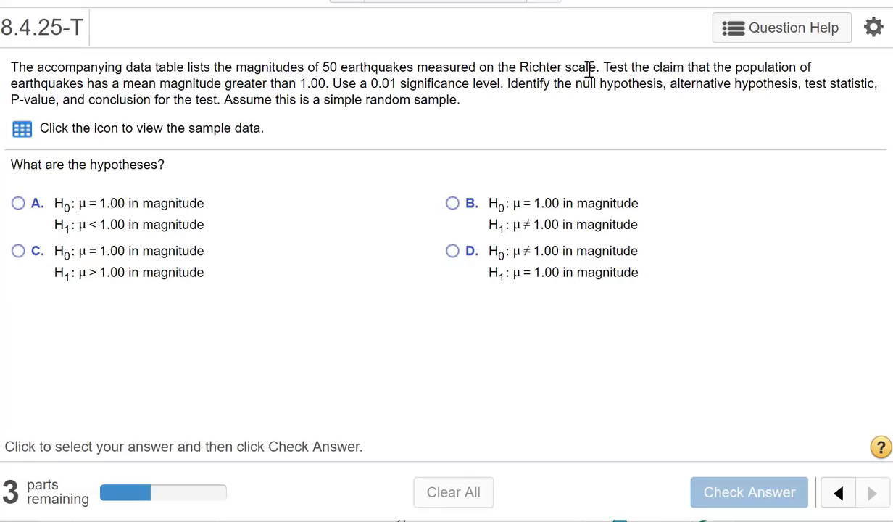
# Answer the hypotheses question with option C, H0: μ = 1.00 and H1: μ > 1.00, and submit it for checking.
pyautogui.moveTo(602, 68); pyautogui.dragTo(300, 85)
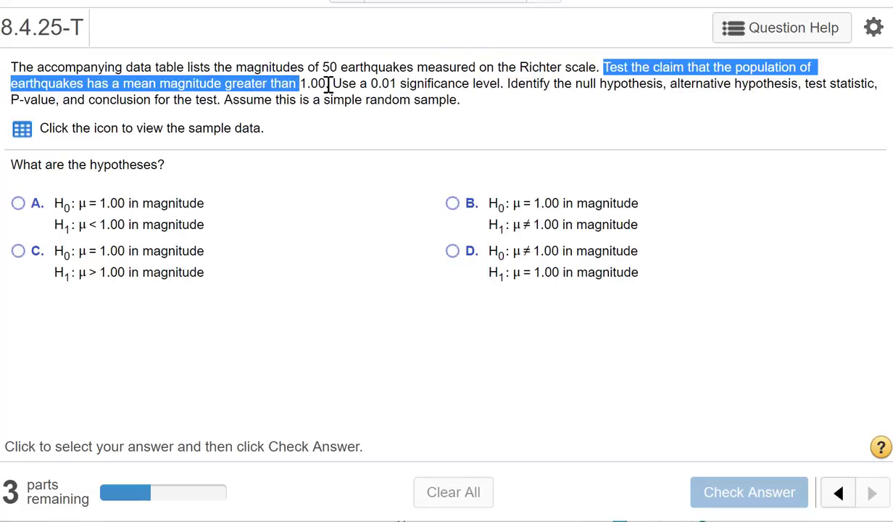
pyautogui.click(290, 162)
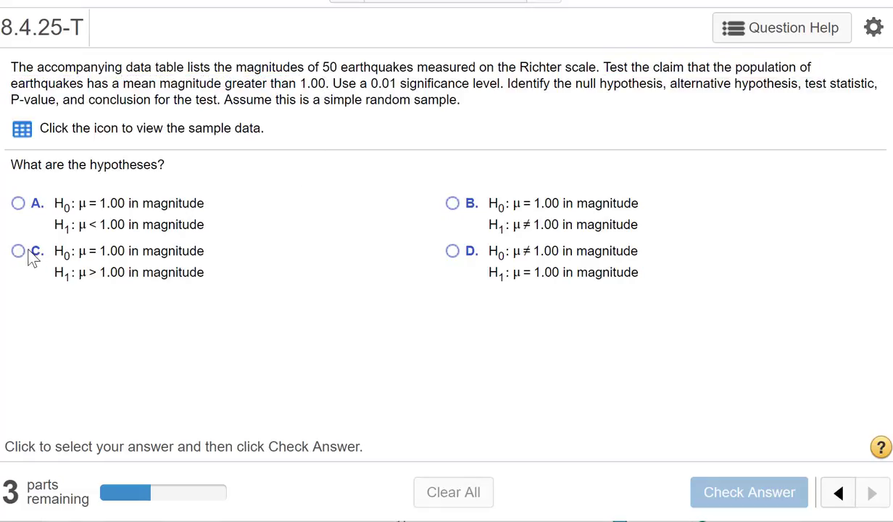
pyautogui.click(19, 251)
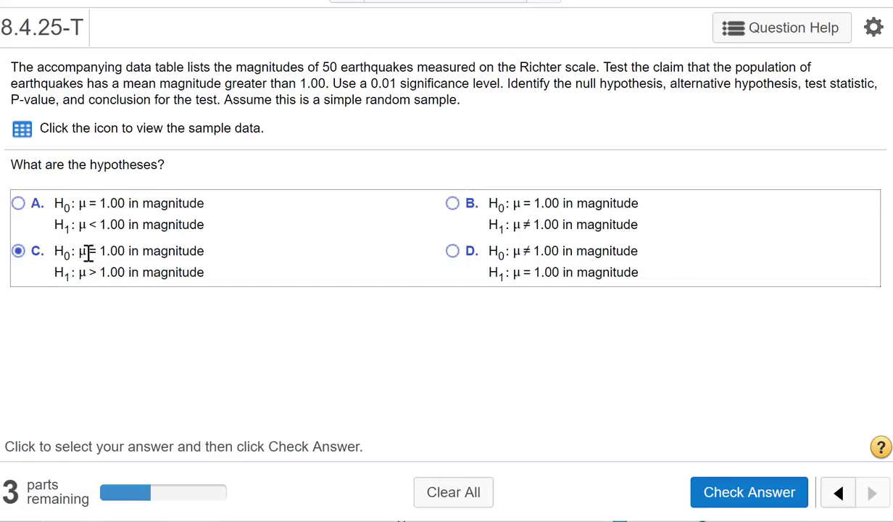
pyautogui.press('Return')
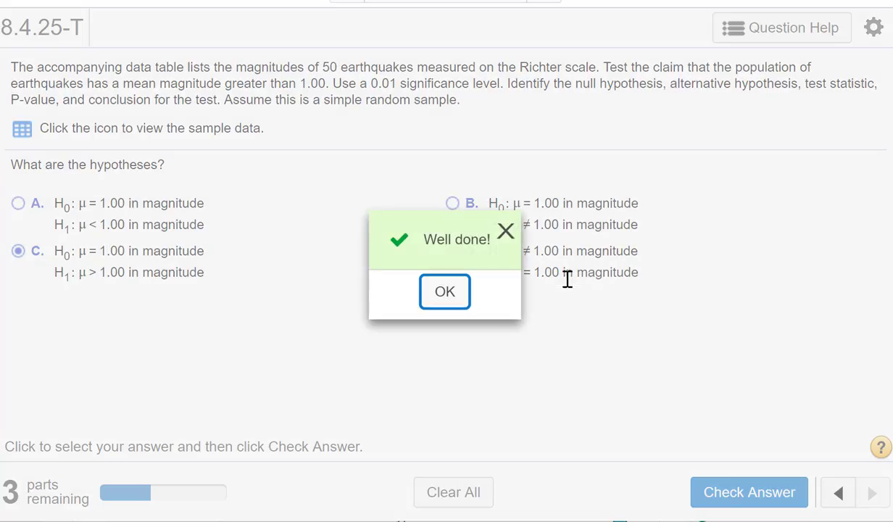
pyautogui.click(437, 294)
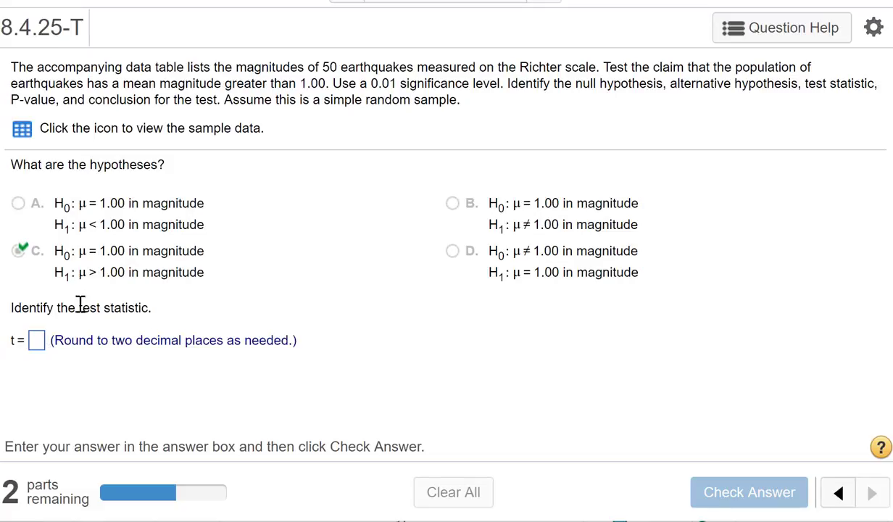
# View the sample data of 50 earthquake magnitudes and open it in StatCrunch.
pyautogui.click(21, 130)
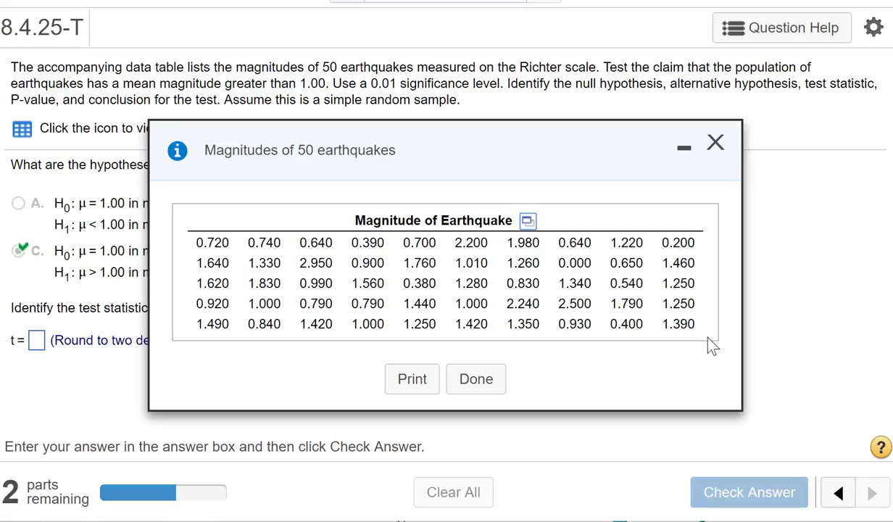
pyautogui.click(528, 223)
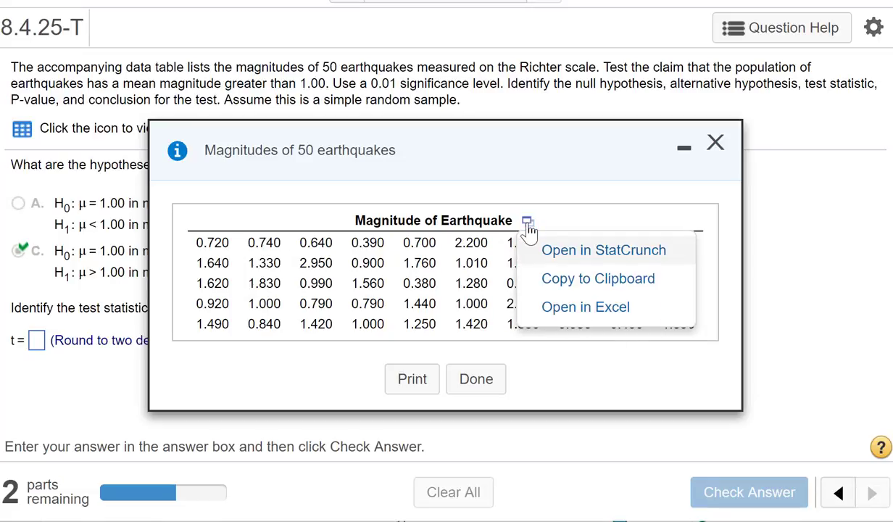
pyautogui.click(563, 254)
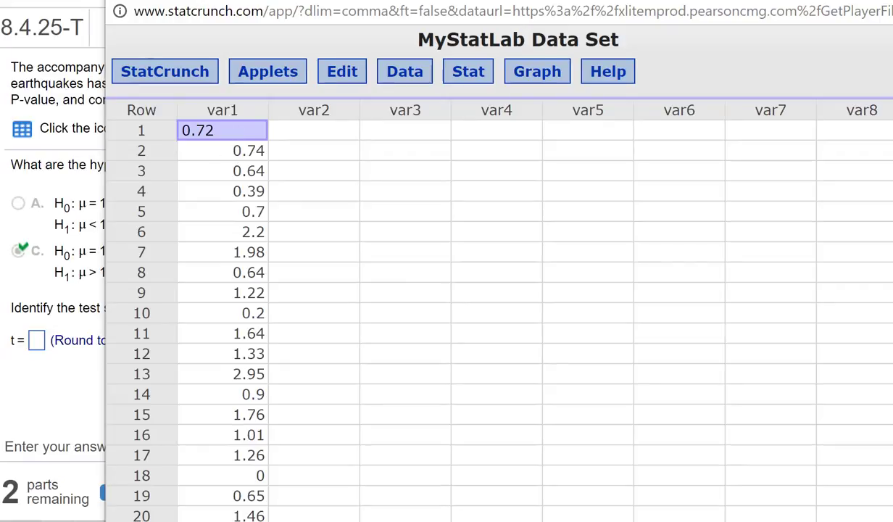
pyautogui.click(339, 437)
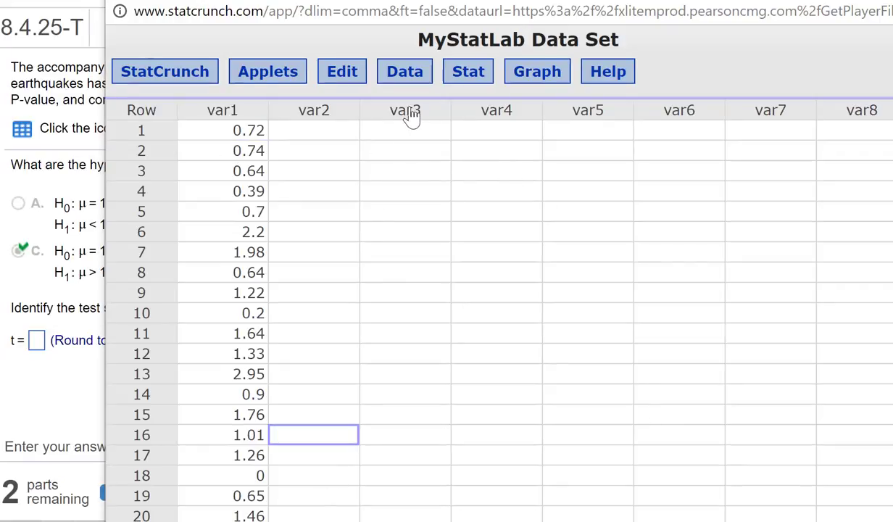
# Start a one-sample T test with data and select the var1 column for it.
pyautogui.click(482, 74)
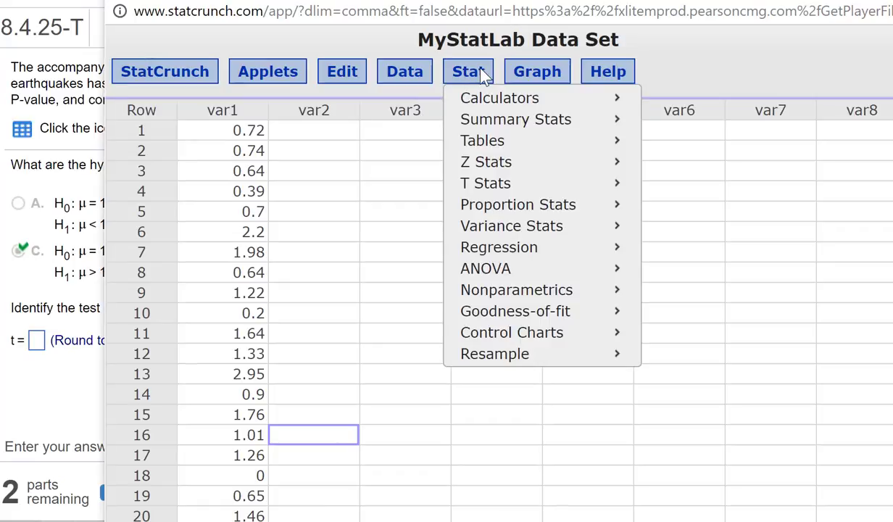
pyautogui.moveTo(506, 184)
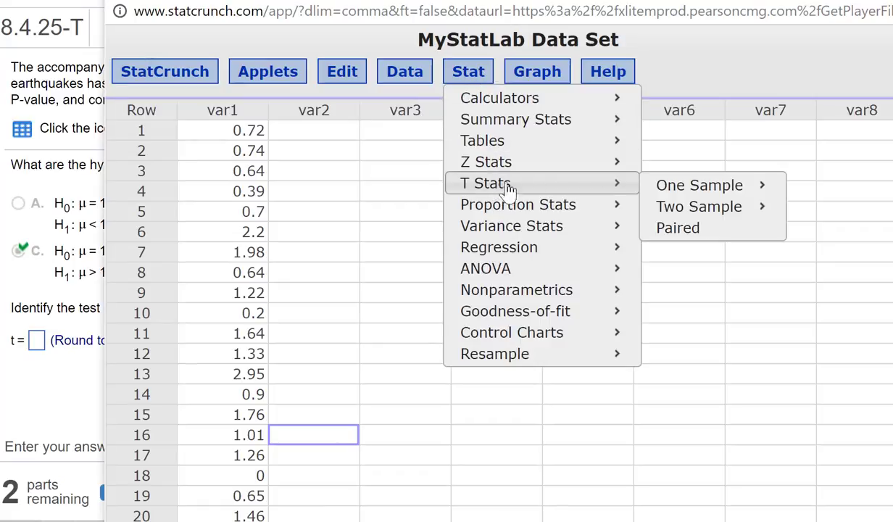
pyautogui.moveTo(671, 187)
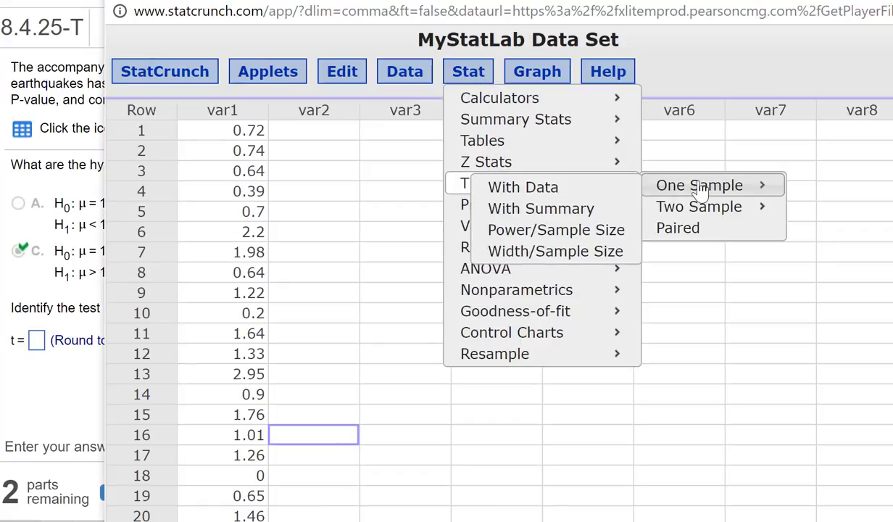
pyautogui.click(540, 190)
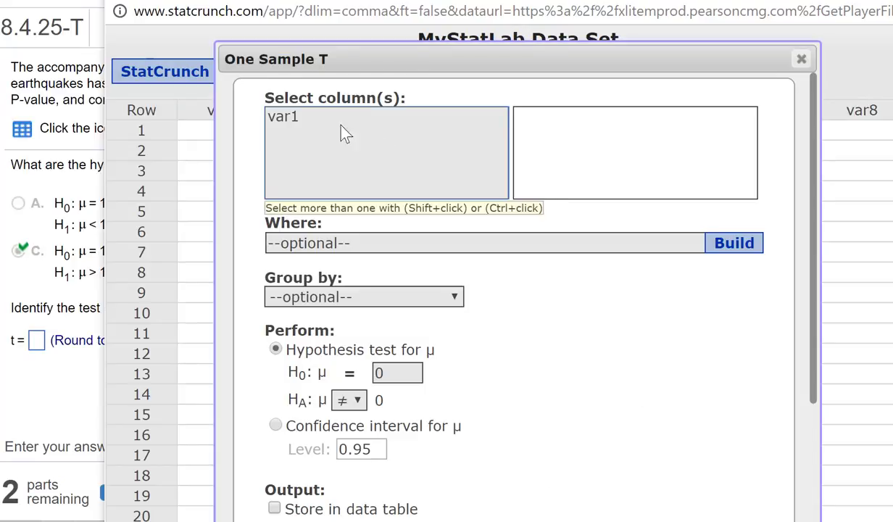
pyautogui.click(308, 118)
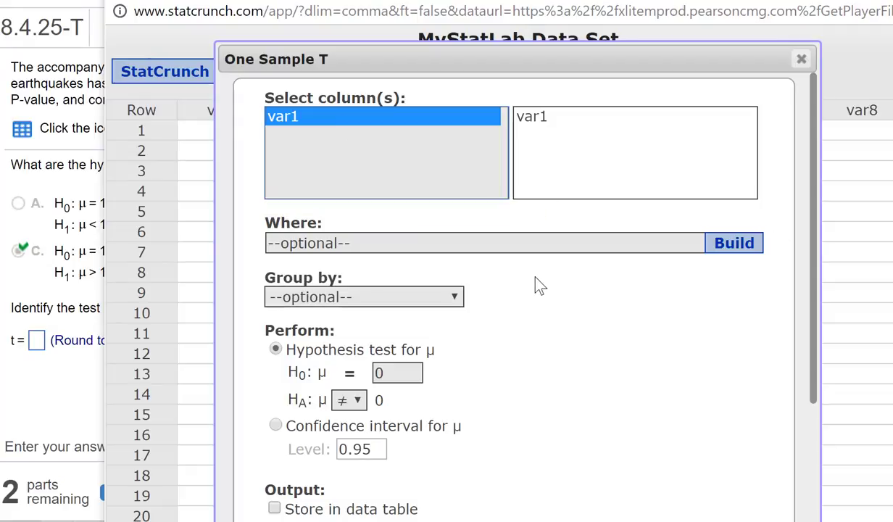
# Set the null hypothesis mean to 1 and the alternative hypothesis to greater than (>).
pyautogui.doubleClick(405, 380)
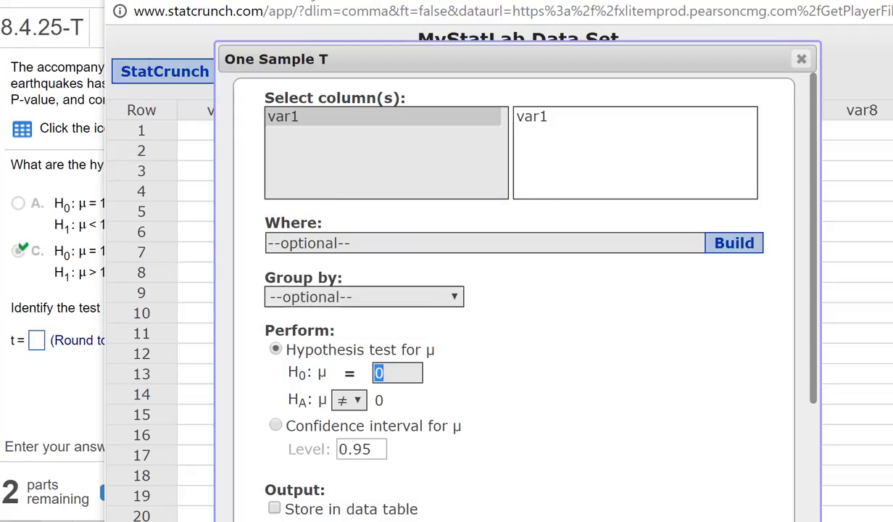
pyautogui.moveTo(358, 1); pyautogui.dragTo(435, 0)
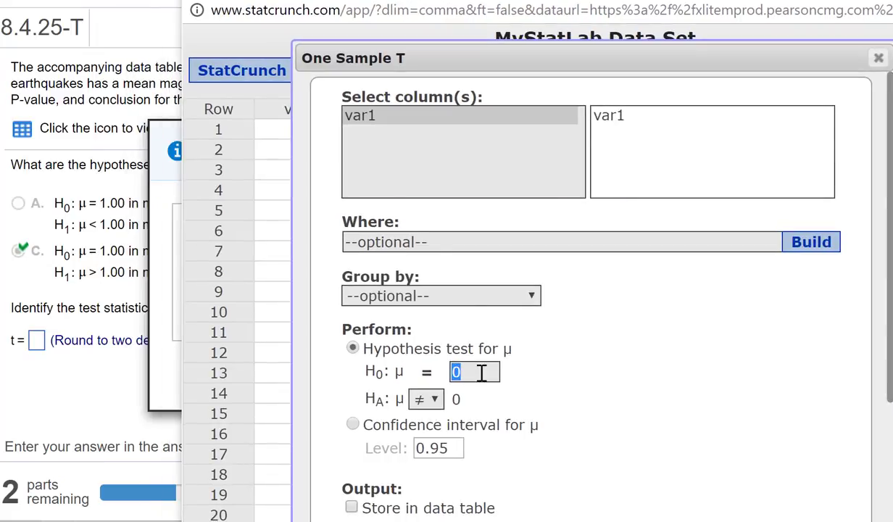
pyautogui.write('1')
pyautogui.click(433, 401)
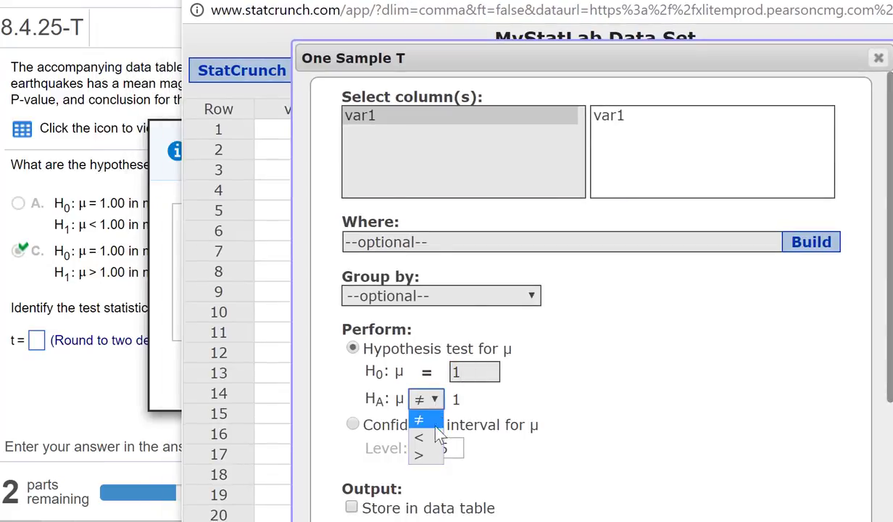
pyautogui.click(435, 456)
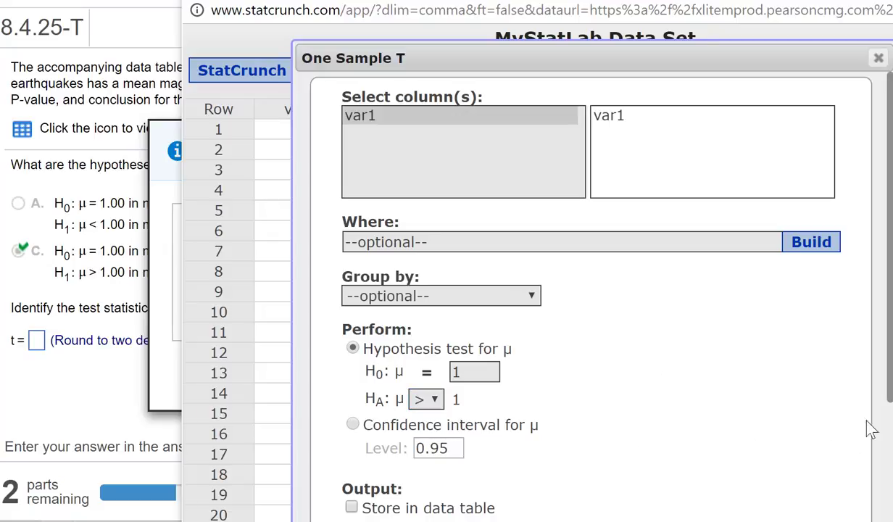
# Compute the one-sample T test and move its results window to the upper-left corner of the data table.
pyautogui.scroll(-3, 580, 283)
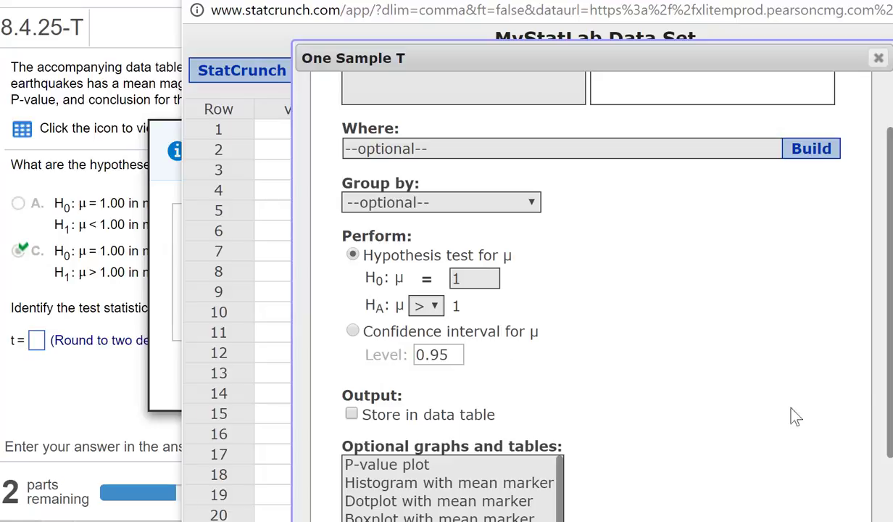
pyautogui.moveTo(890, 374); pyautogui.dragTo(891, 521)
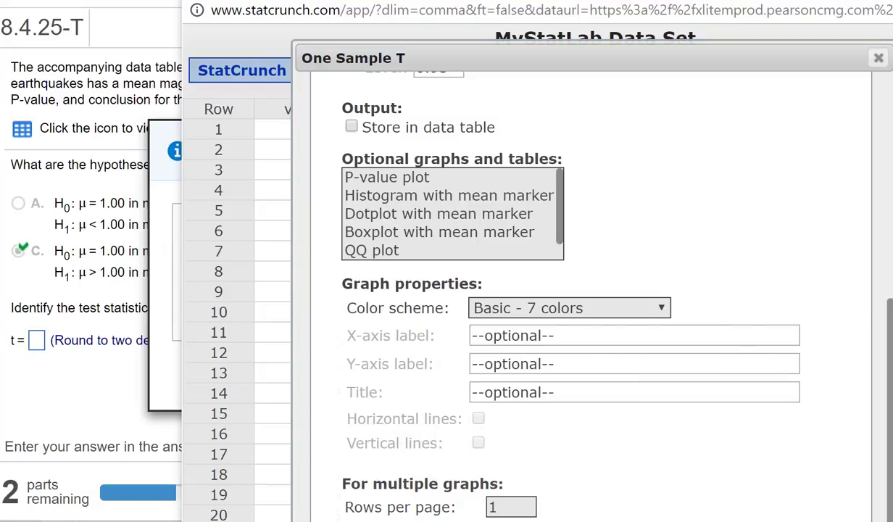
pyautogui.click(838, 521)
pyautogui.moveTo(672, 178); pyautogui.dragTo(379, 49)
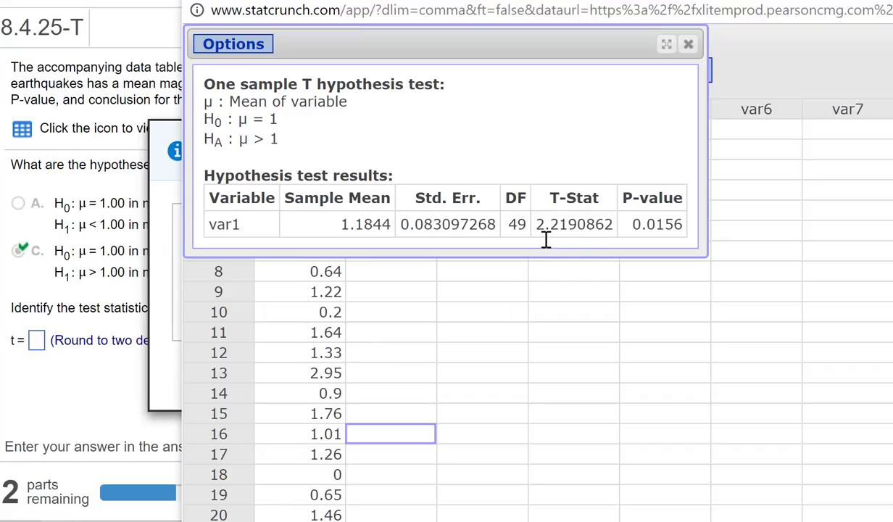
# Back in the homework question, enter 2.22 as the test statistic, submit it for checking and close the sample data window.
pyautogui.click(35, 335)
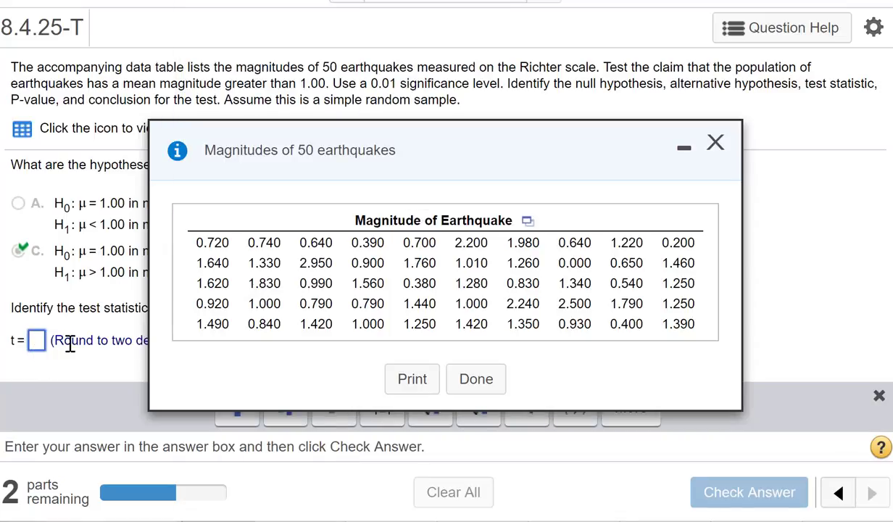
pyautogui.write('2.22')
pyautogui.press('Return')
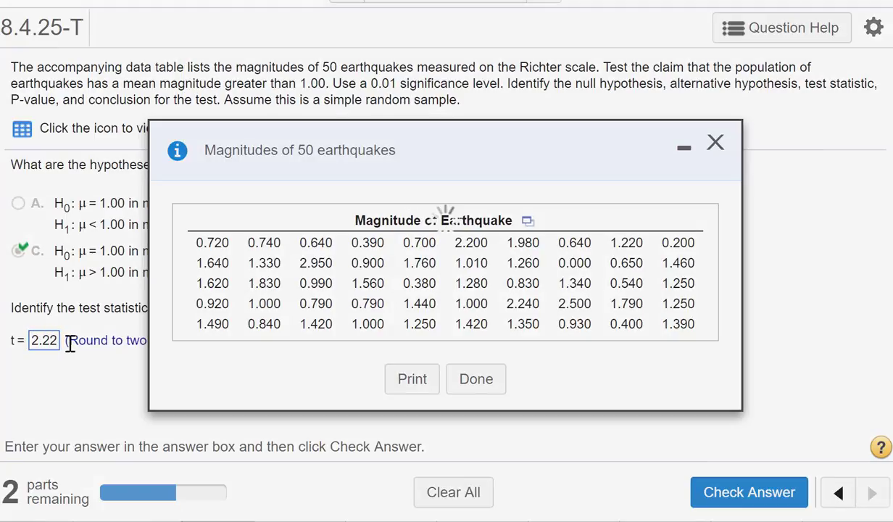
pyautogui.click(448, 293)
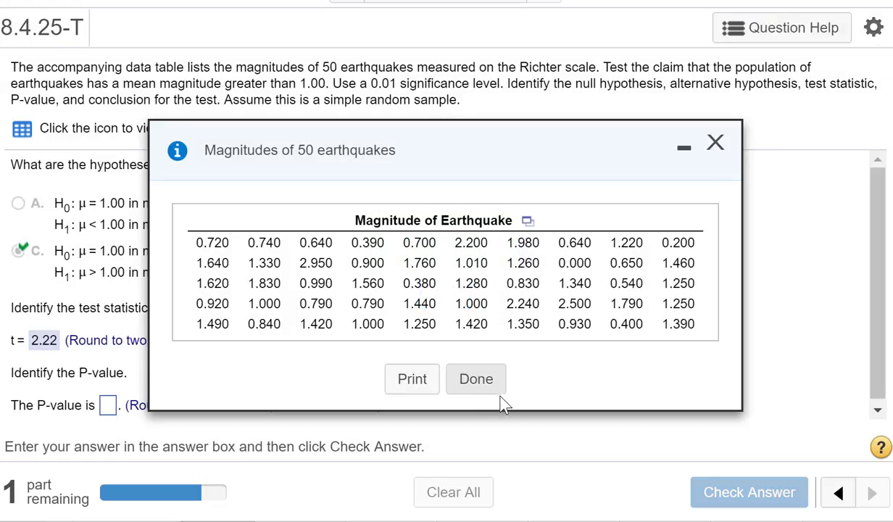
pyautogui.click(490, 384)
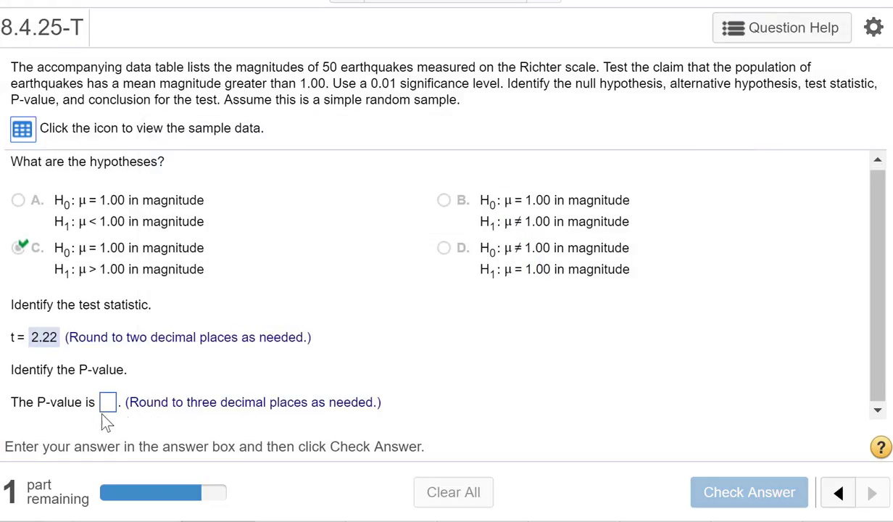
# Consult the P-value in the StatCrunch results, then enter .016 as the P-value in the homework question and submit it for checking.
pyautogui.hotkey('alt', 'Tab')
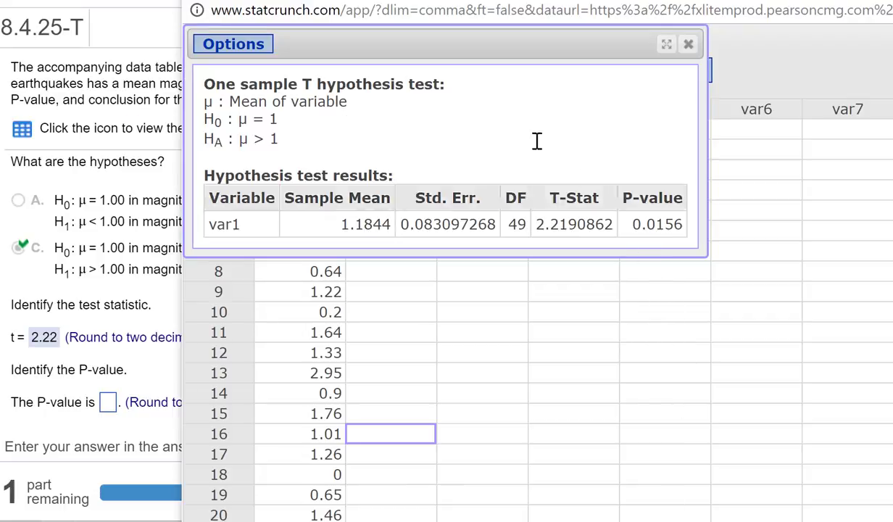
pyautogui.moveTo(419, 2); pyautogui.dragTo(505, 1)
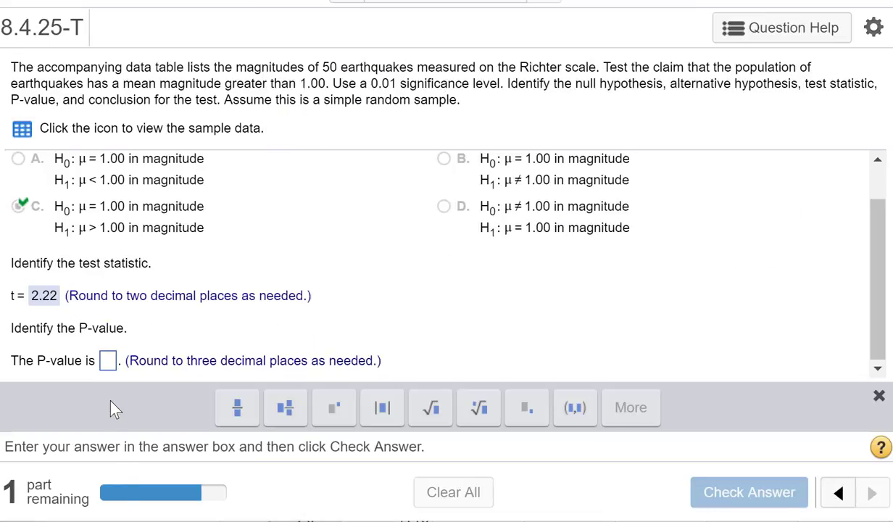
pyautogui.click(107, 402)
pyautogui.click(114, 371)
pyautogui.write('.016')
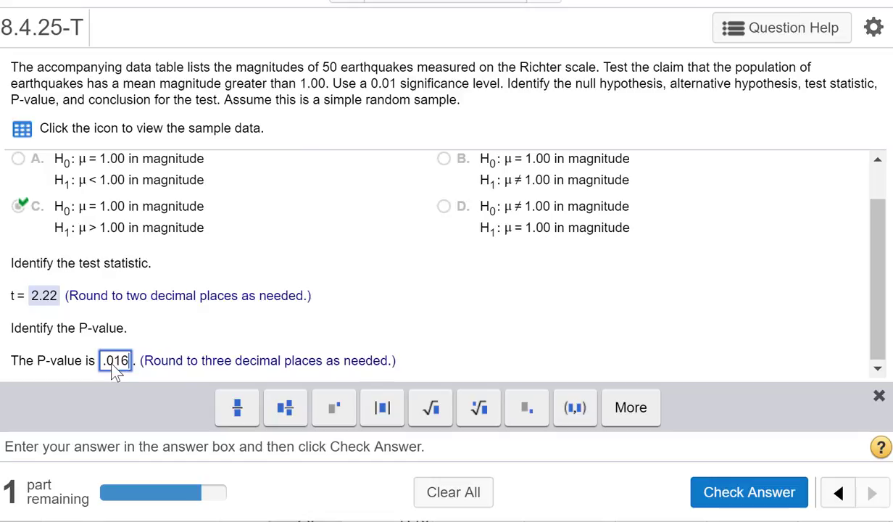
pyautogui.press('Return')
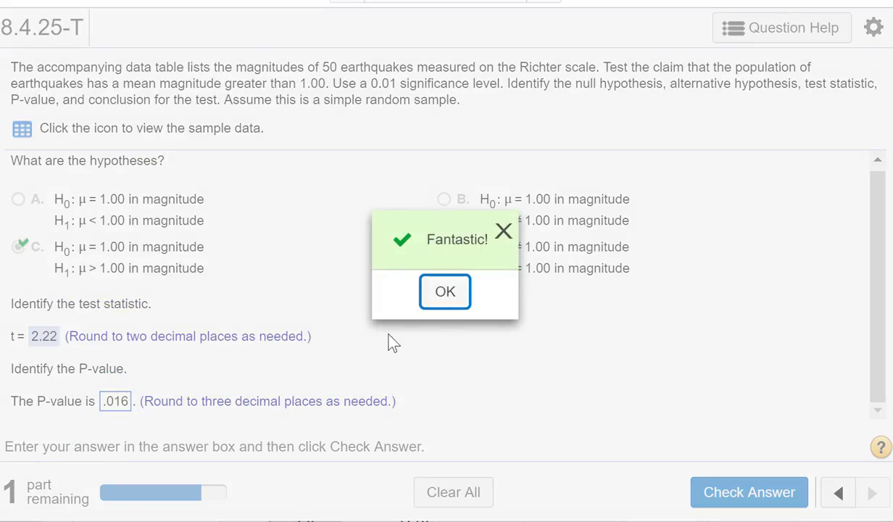
pyautogui.click(447, 293)
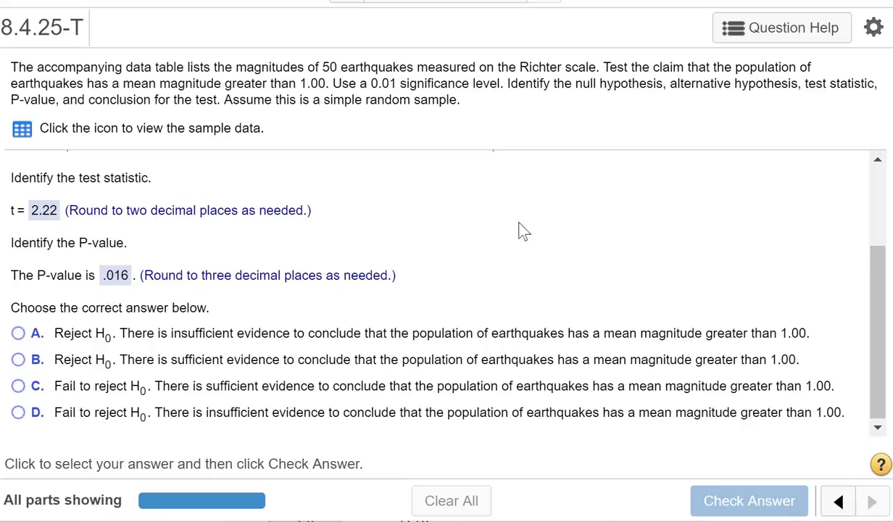
# Compare the null hypothesis mean with the sample mean in the StatCrunch T test results, then return to the homework question.
pyautogui.click(797, 520)
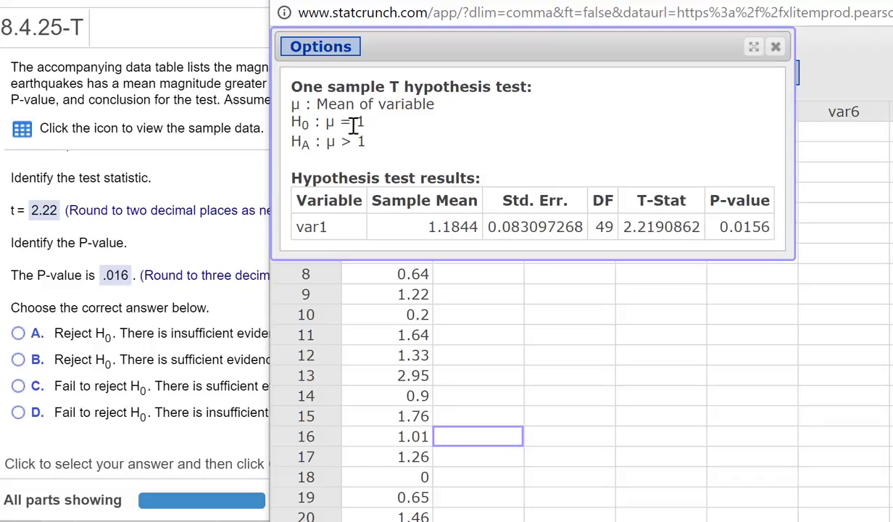
pyautogui.moveTo(362, 123); pyautogui.dragTo(323, 124)
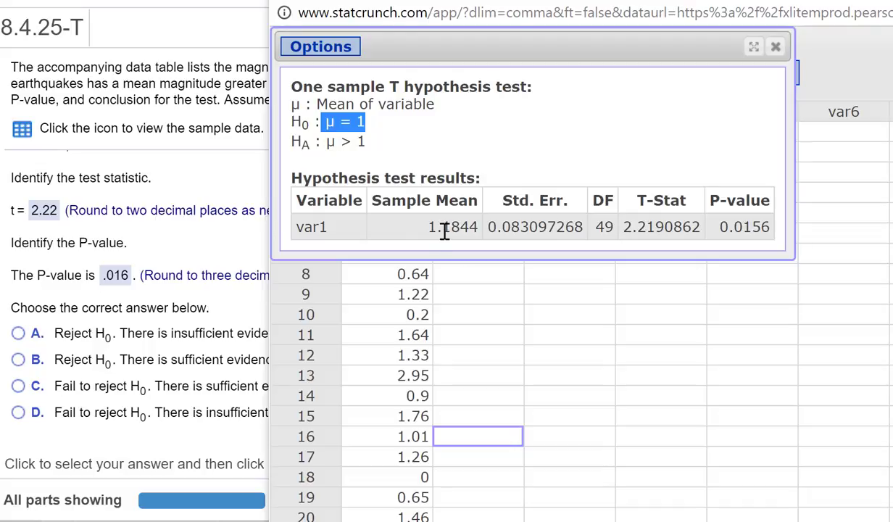
pyautogui.moveTo(431, 225); pyautogui.dragTo(479, 226)
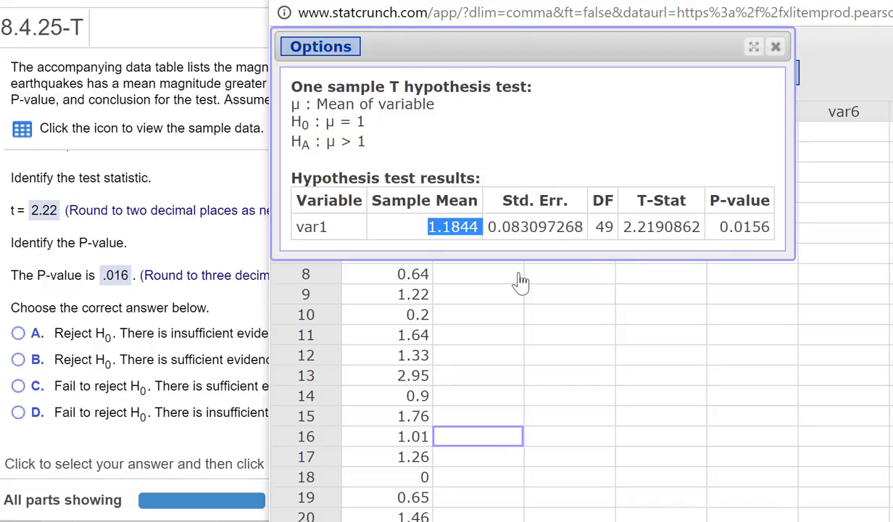
pyautogui.click(245, 274)
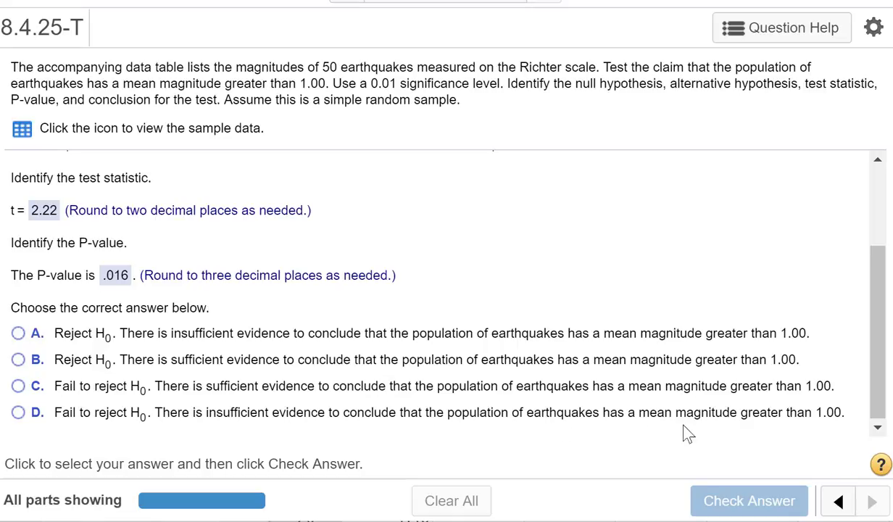
# Choose answer D, fail to reject H0 with insufficient evidence, submit it for checking and dismiss the feedback message.
pyautogui.click(22, 411)
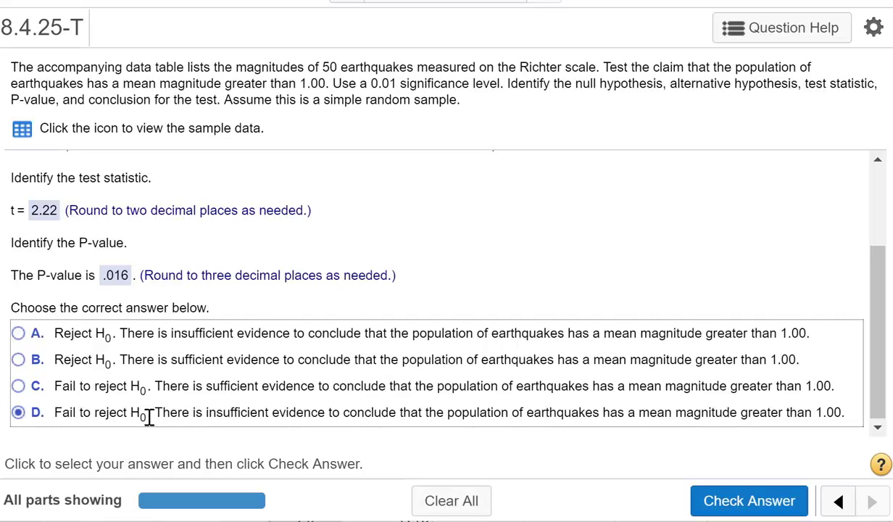
pyautogui.press('Return')
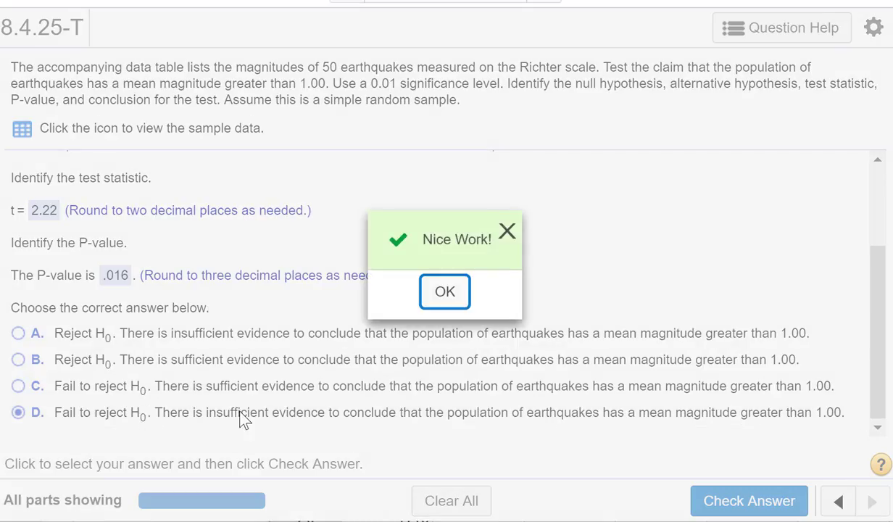
pyautogui.click(443, 295)
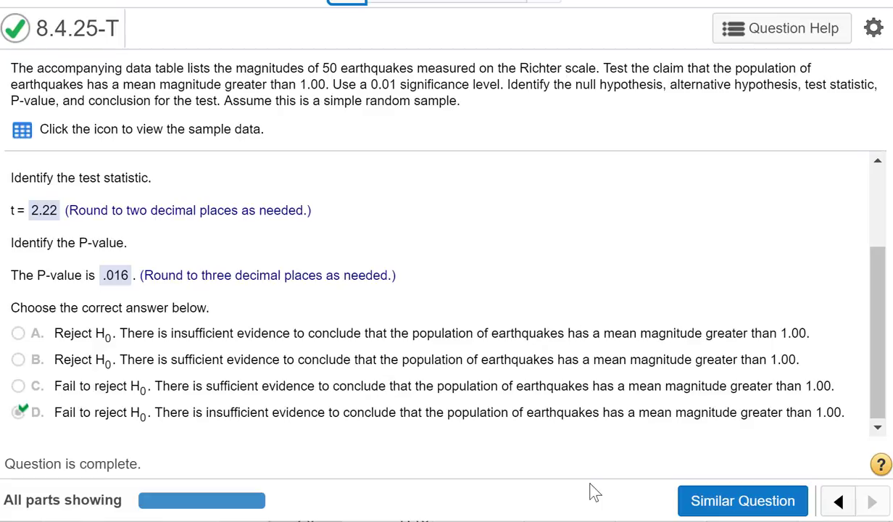
# Switch to the TI-84 Plus CE calculator, clear its home screen and empty list L1 in the list editor.
pyautogui.hotkey('alt', 'Tab')
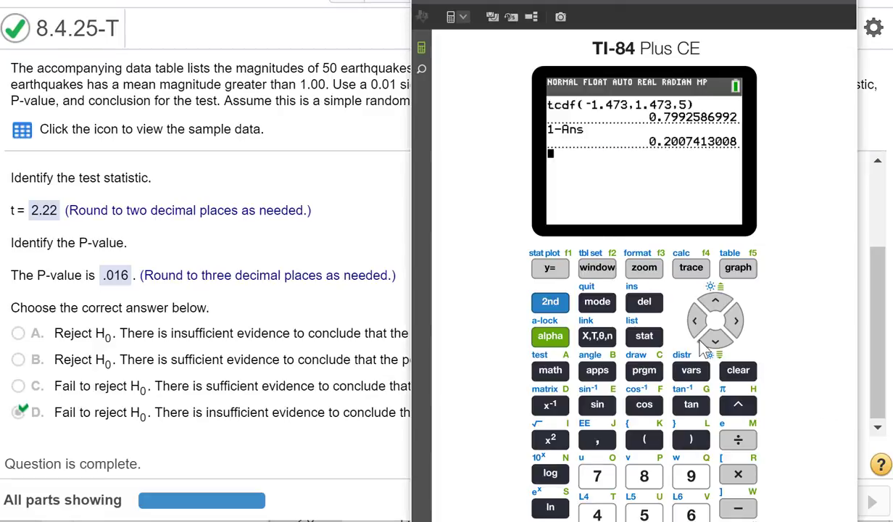
pyautogui.click(733, 375)
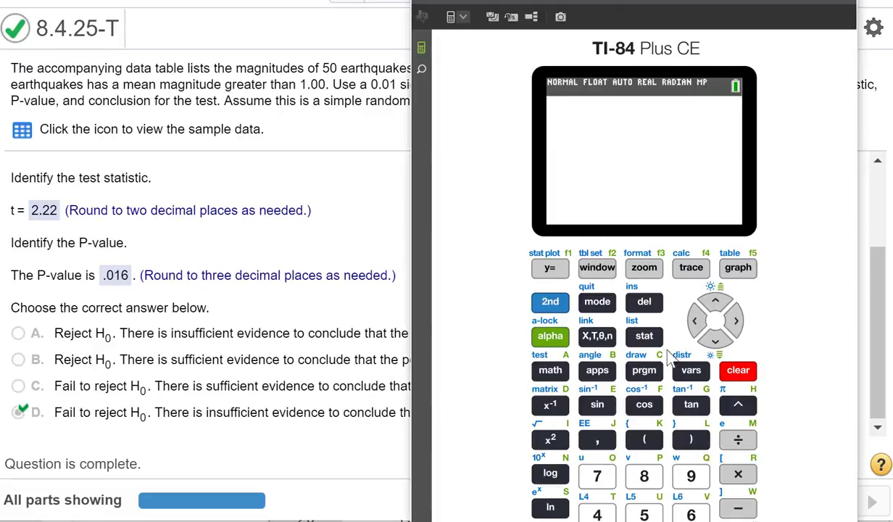
pyautogui.click(644, 335)
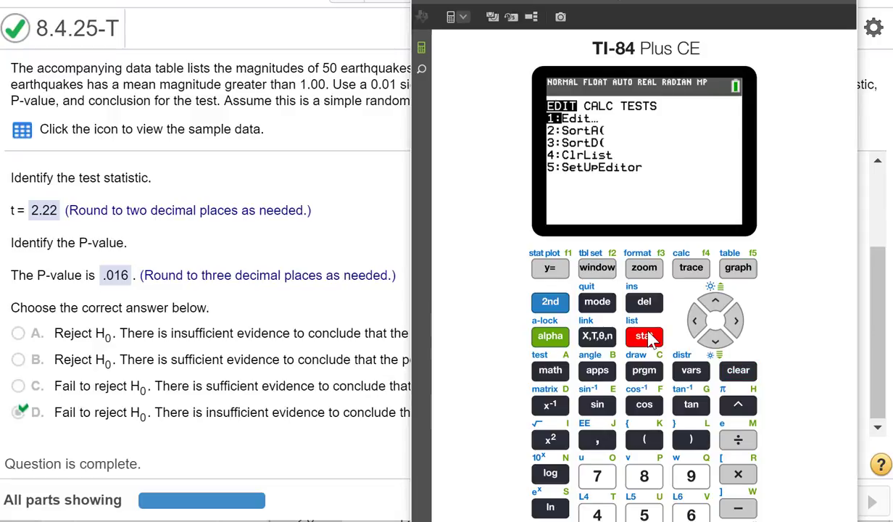
pyautogui.click(644, 335)
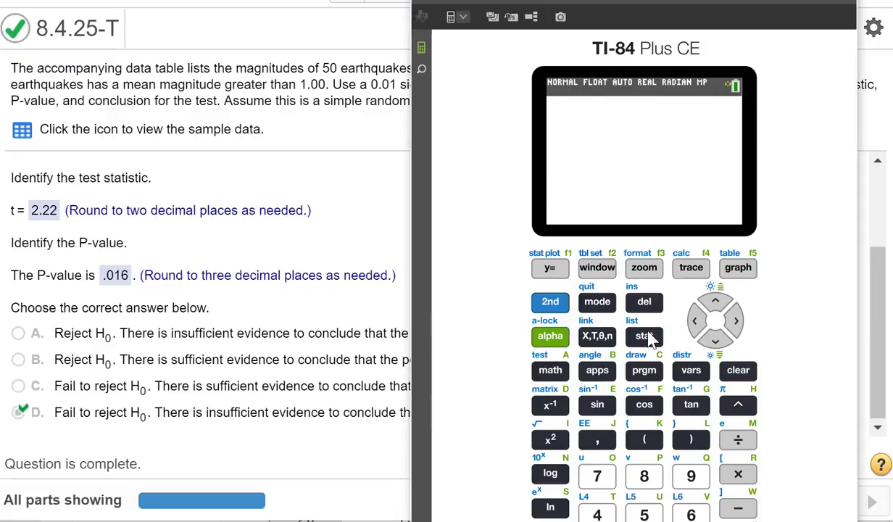
pyautogui.click(694, 321)
pyautogui.click(715, 301)
pyautogui.click(738, 370)
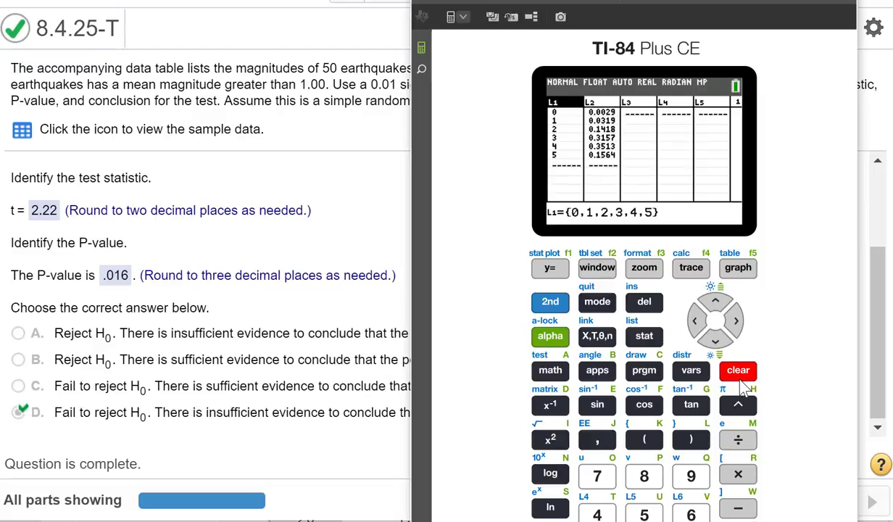
pyautogui.press('Return')
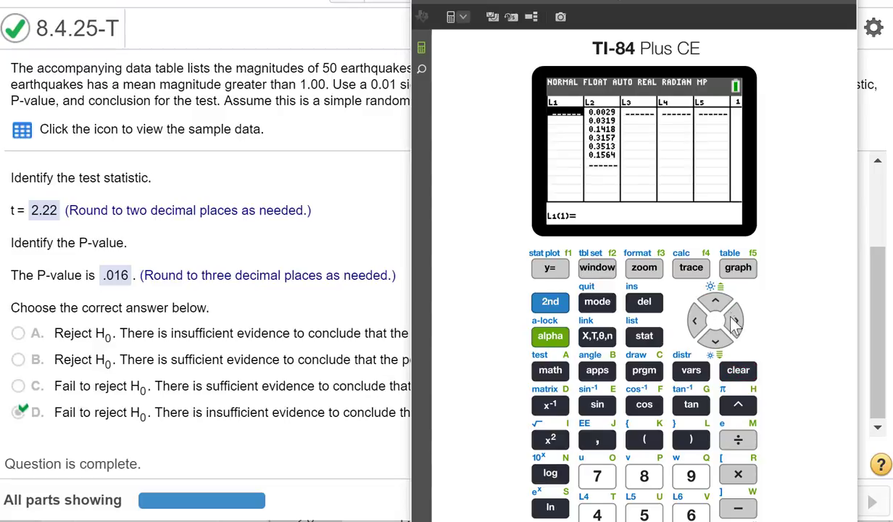
# Empty list L2 in the calculator's list editor and return to the first entry of L1.
pyautogui.click(736, 321)
pyautogui.click(714, 301)
pyautogui.click(738, 370)
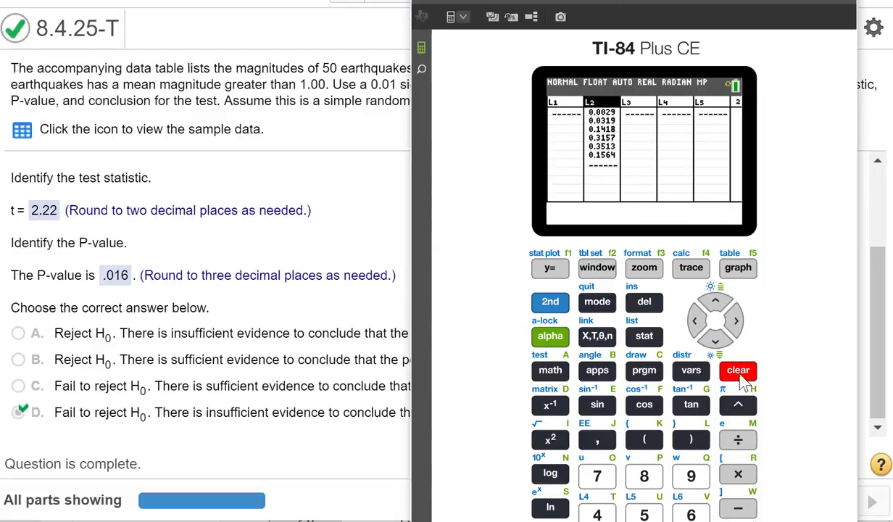
pyautogui.press('Return')
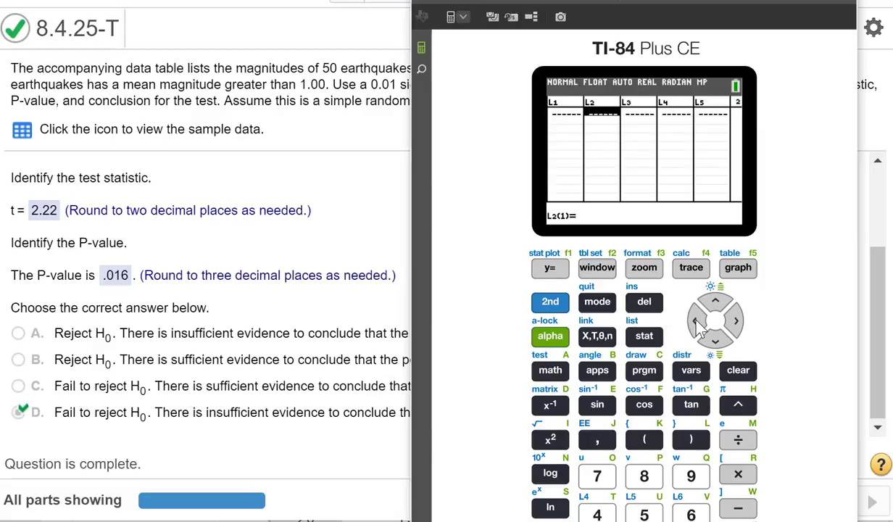
pyautogui.click(698, 324)
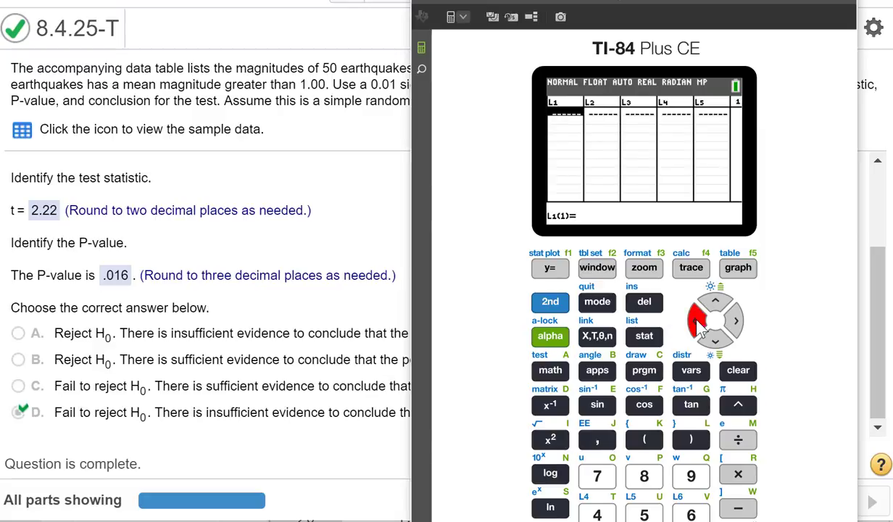
# Show the earthquake sample data in the homework question, then return to the TI-84 calculator and open the T-Test setup.
pyautogui.click(27, 134)
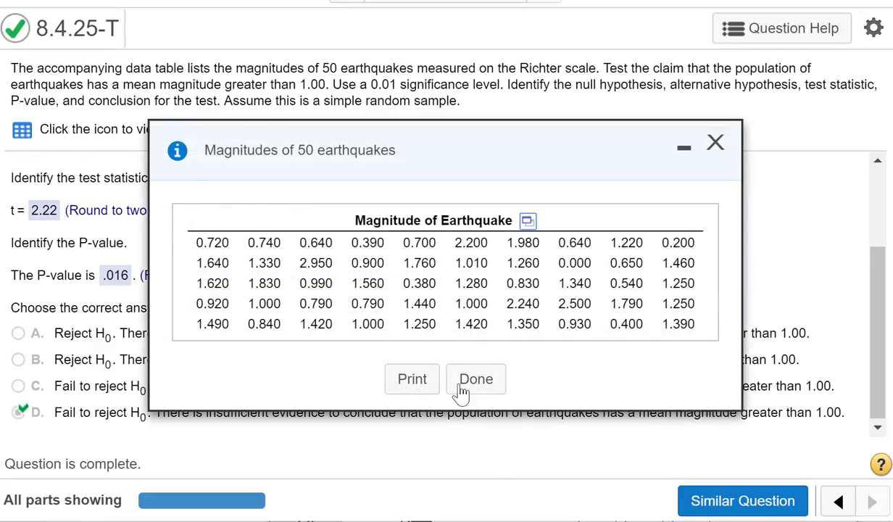
pyautogui.hotkey('alt', 'Tab')
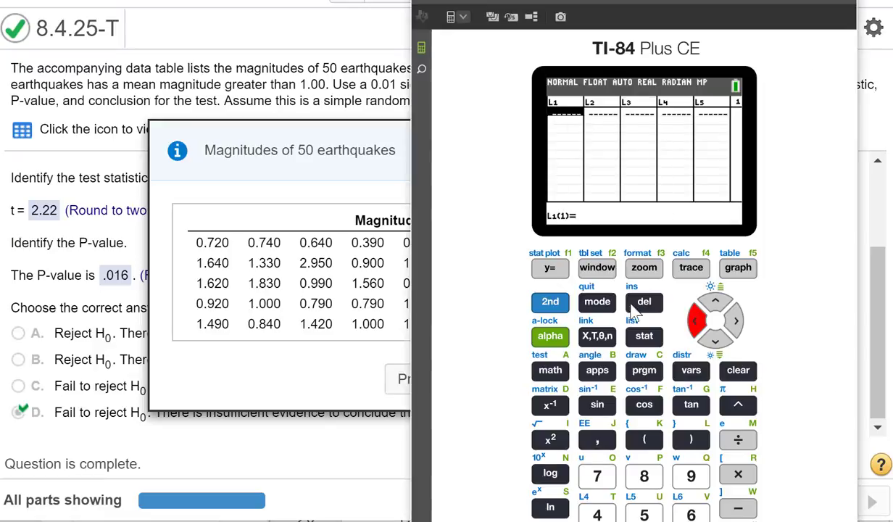
pyautogui.click(645, 336)
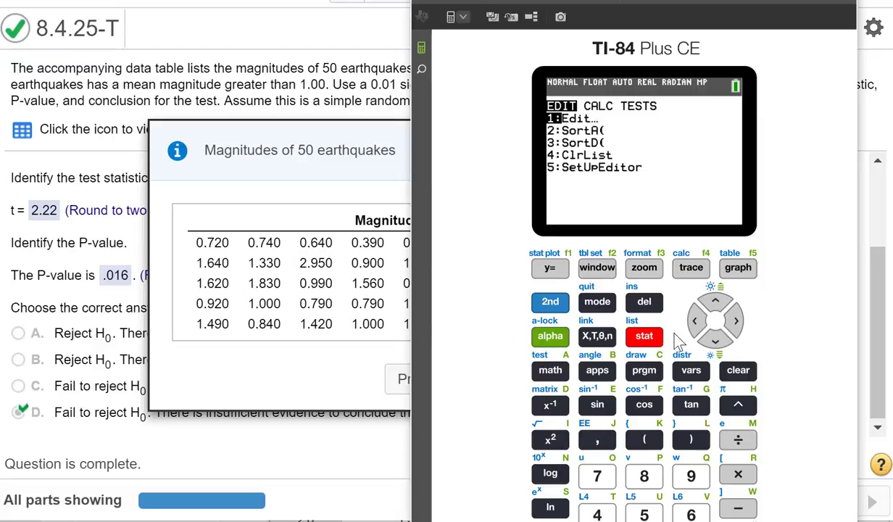
pyautogui.click(701, 319)
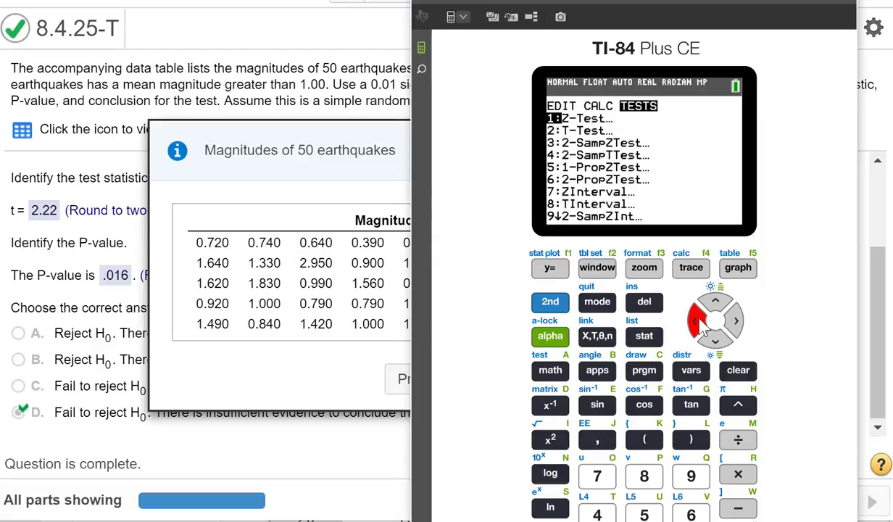
pyautogui.click(717, 341)
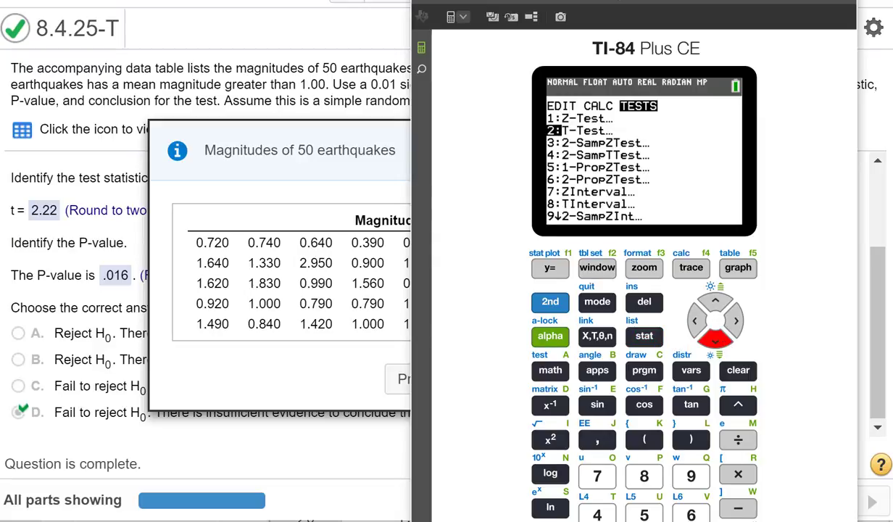
pyautogui.press('Return')
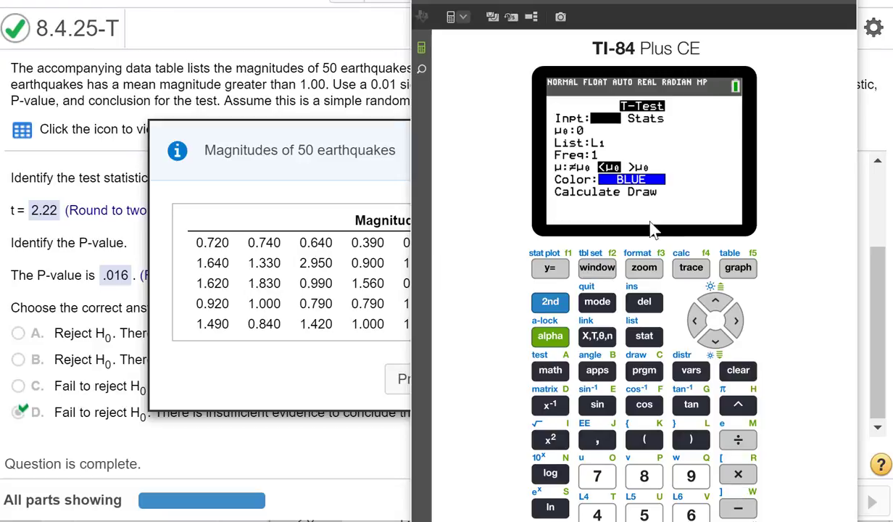
# In the T-Test setup, set μ0 to 1 and the alternative hypothesis to >μ0, keeping Data input from list L1.
pyautogui.click(718, 341)
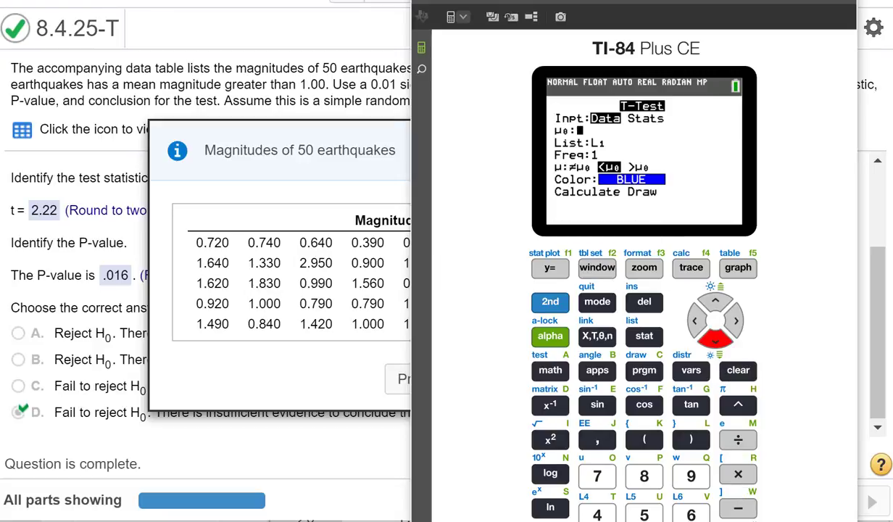
pyautogui.write('1')
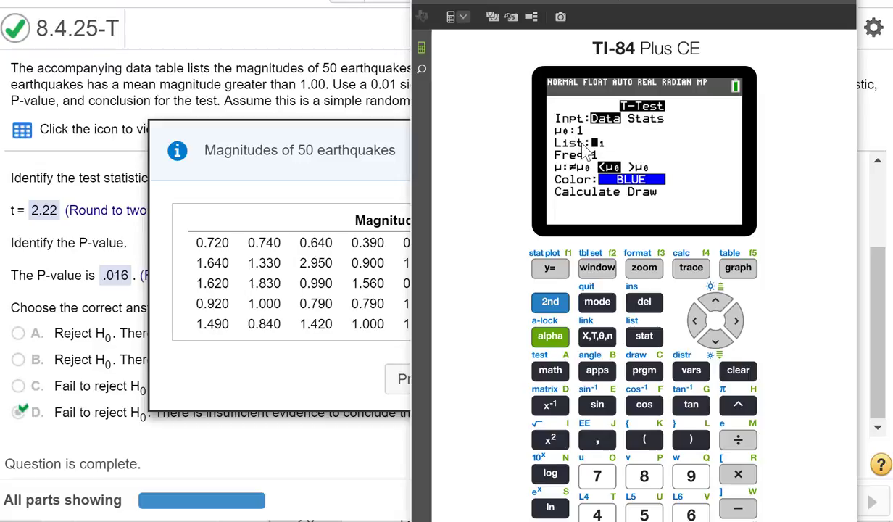
pyautogui.click(722, 342)
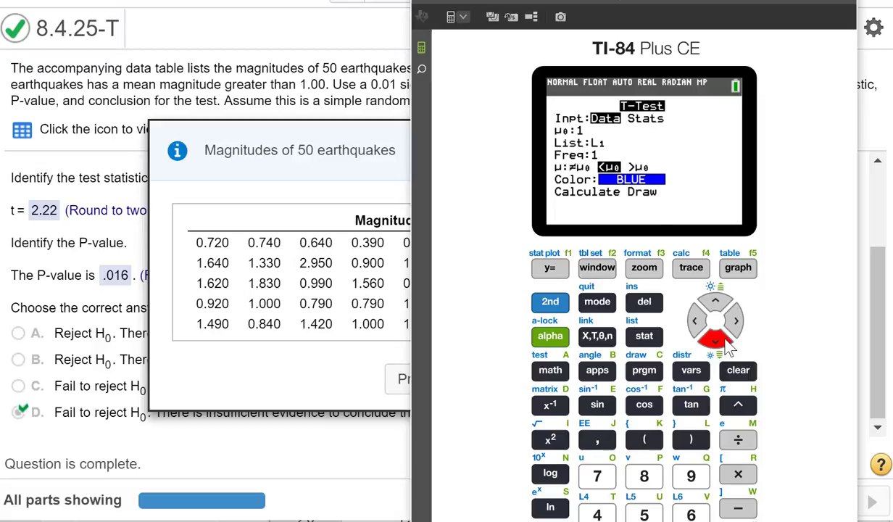
pyautogui.click(725, 342)
pyautogui.click(743, 332)
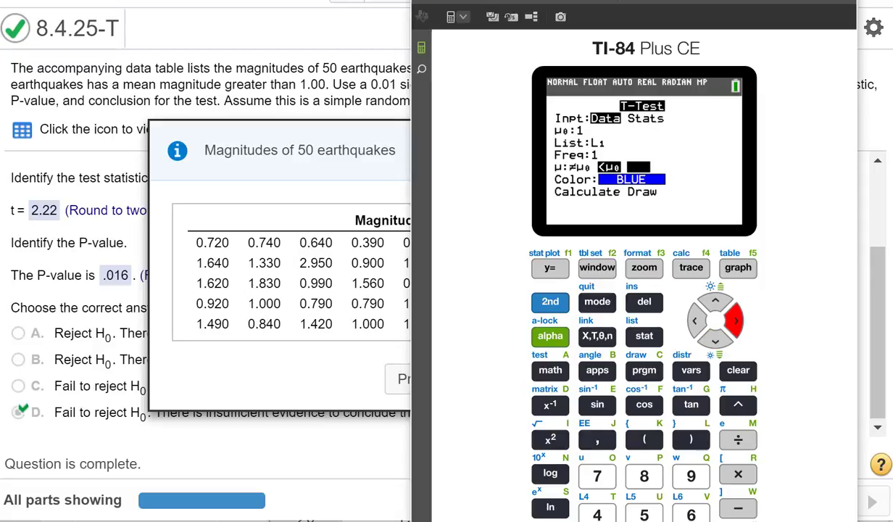
pyautogui.click(714, 341)
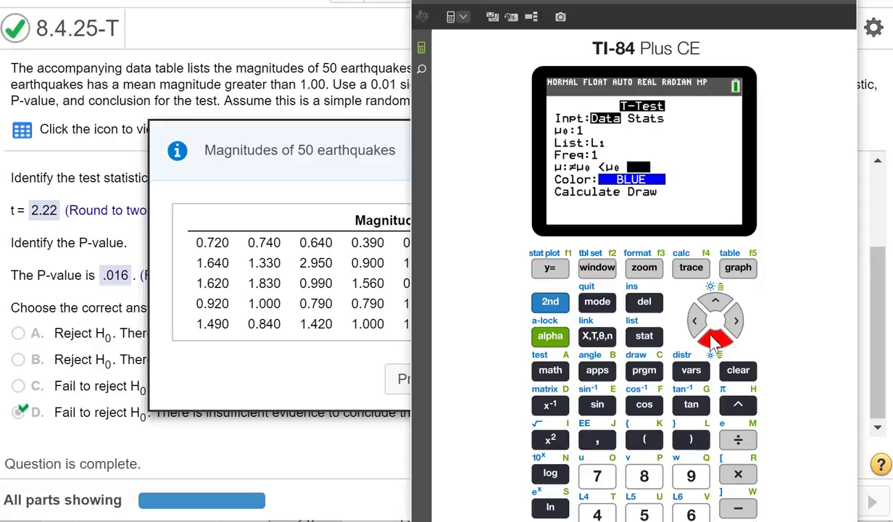